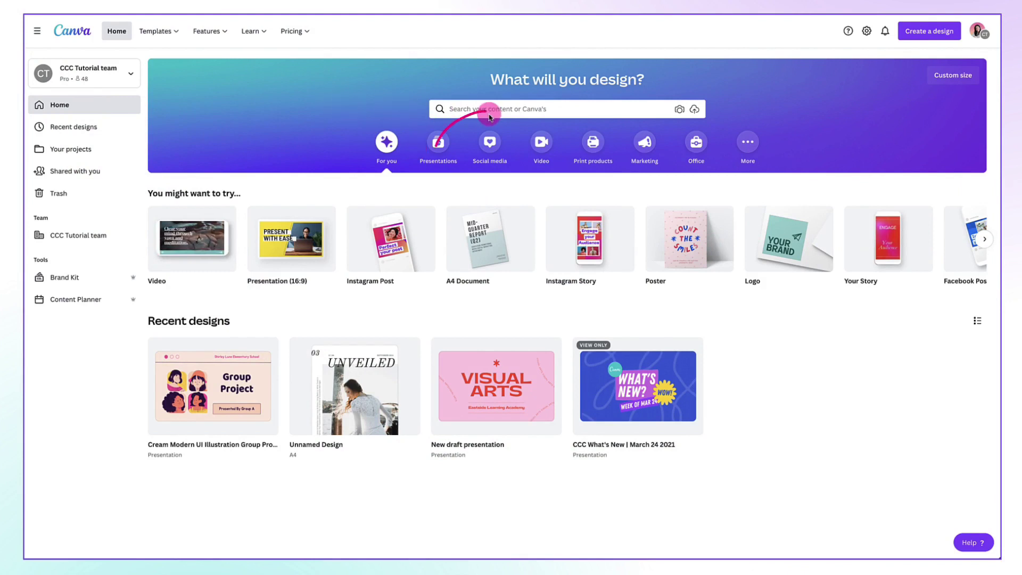
Step: Start Quick Create from the Social media category to reach the post format choices
click(491, 145)
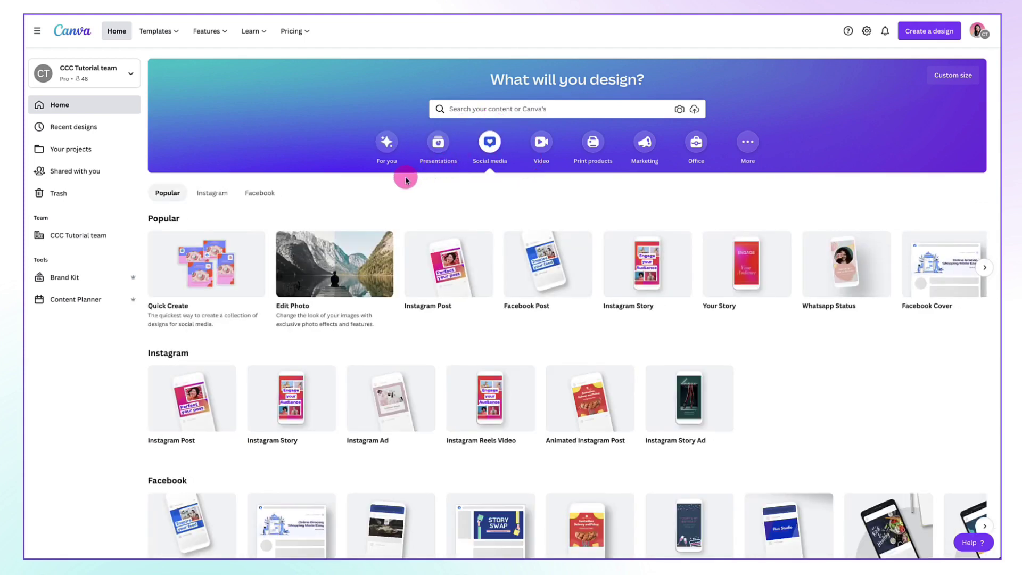
mouse_move(229, 267)
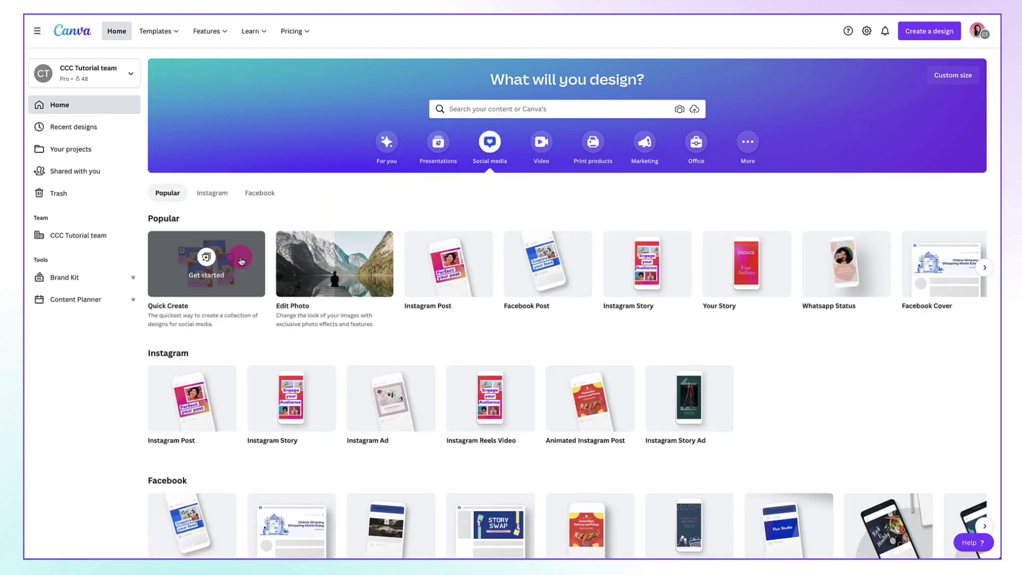
click(206, 260)
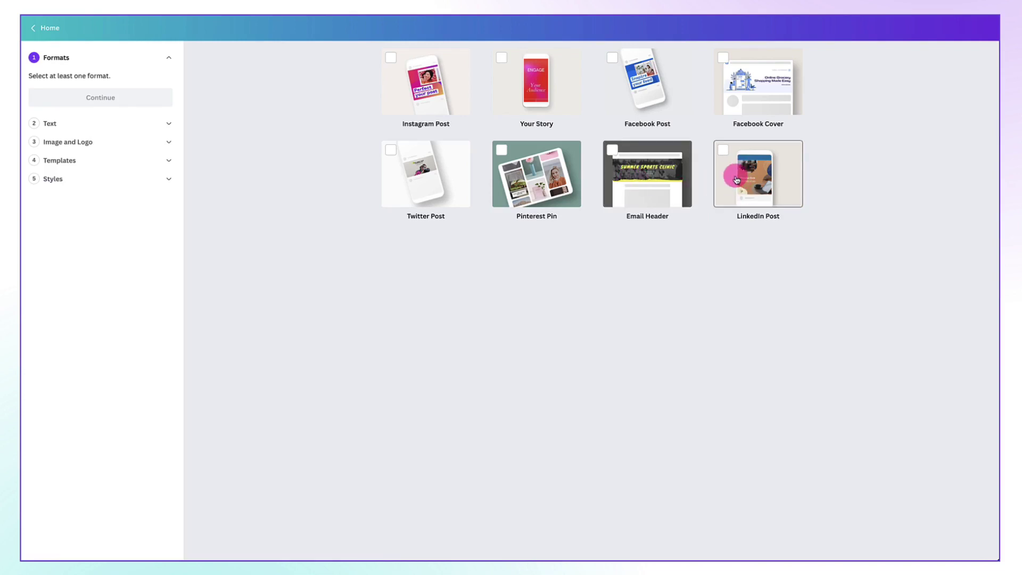
Step: Choose Instagram Post as the format and browse the resulting template previews
click(391, 57)
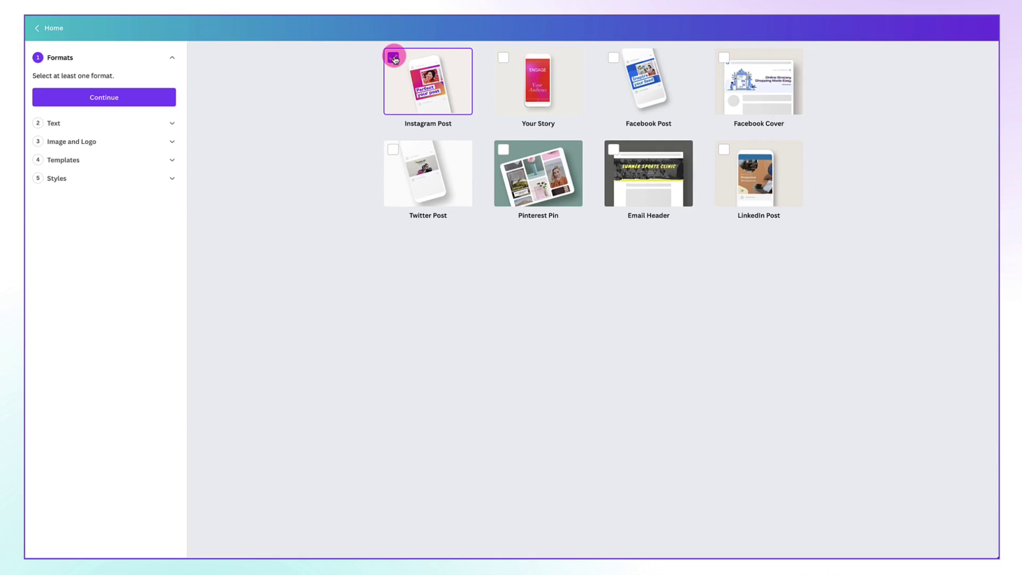
click(104, 97)
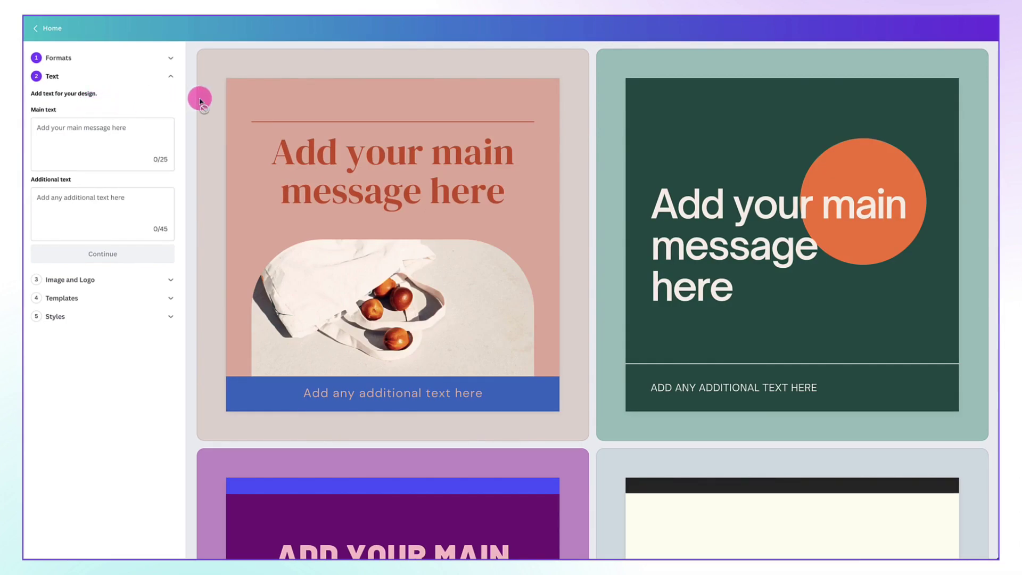
scroll(200, 99, down, 5)
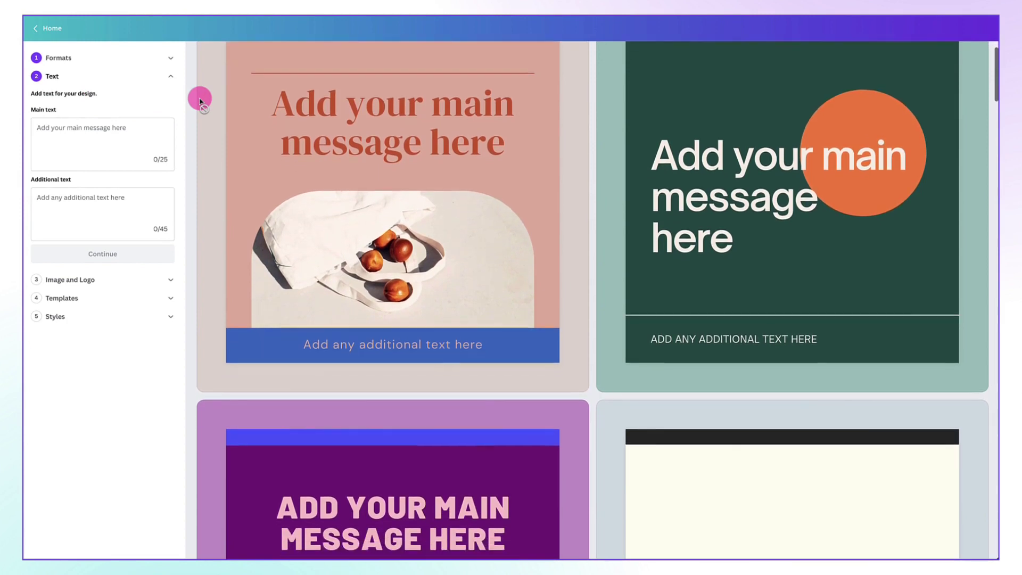
scroll(199, 99, down, 5)
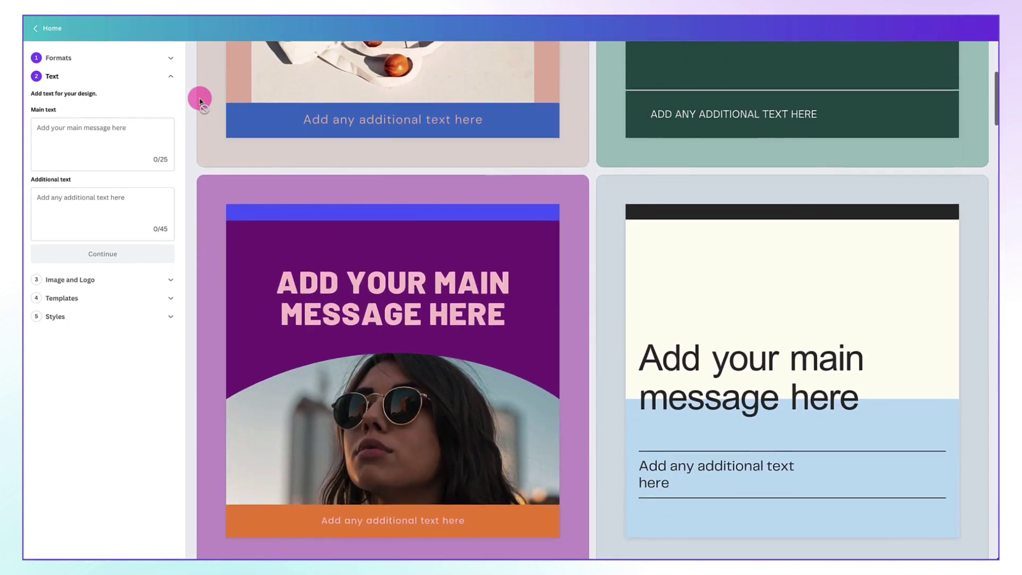
scroll(199, 99, down, 2)
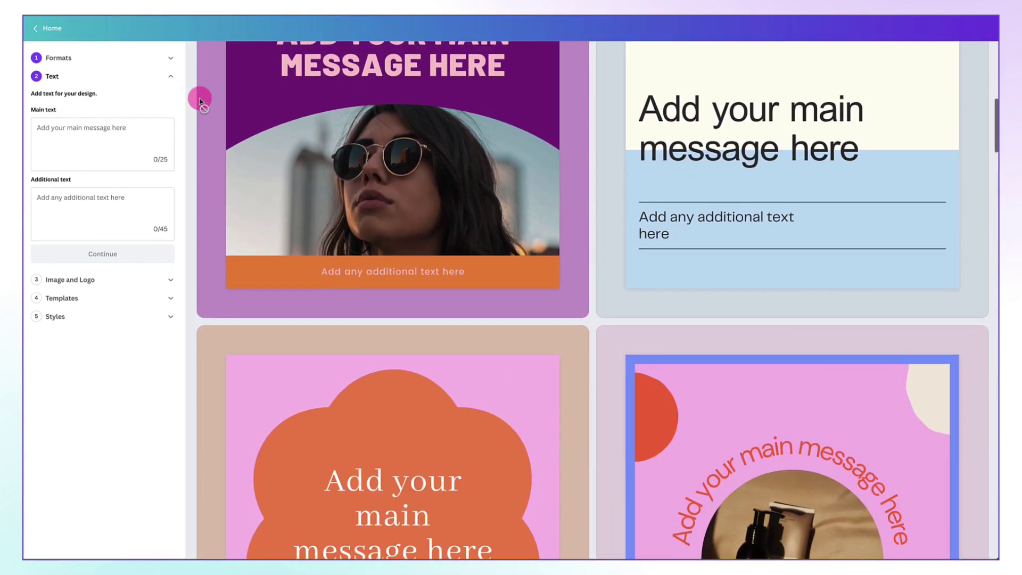
scroll(199, 98, down, 13)
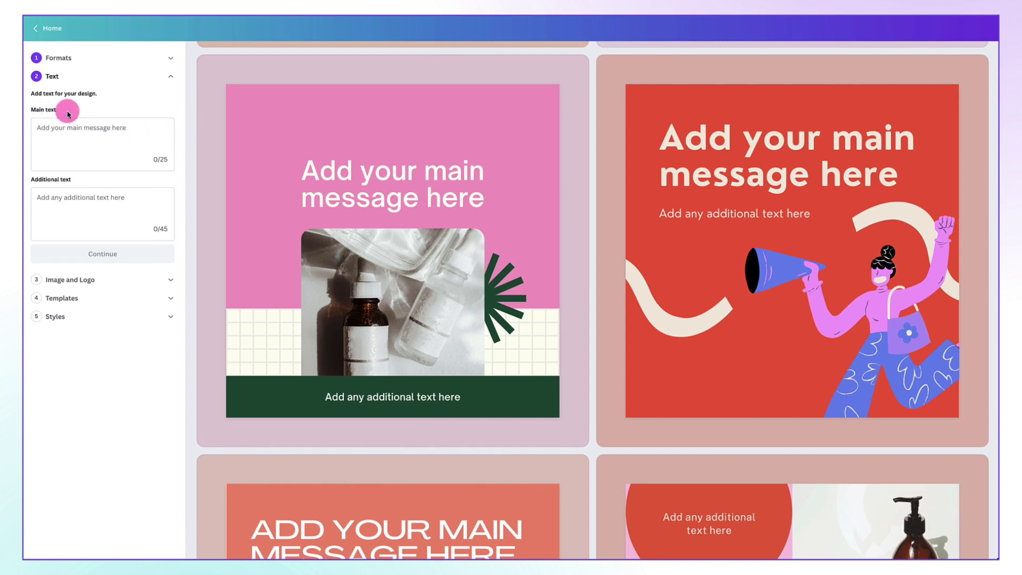
Step: Enter 'NEW! Canva Quick Create' as main text and 'Design Social Media Posts in Seconds' as additional text
click(51, 131)
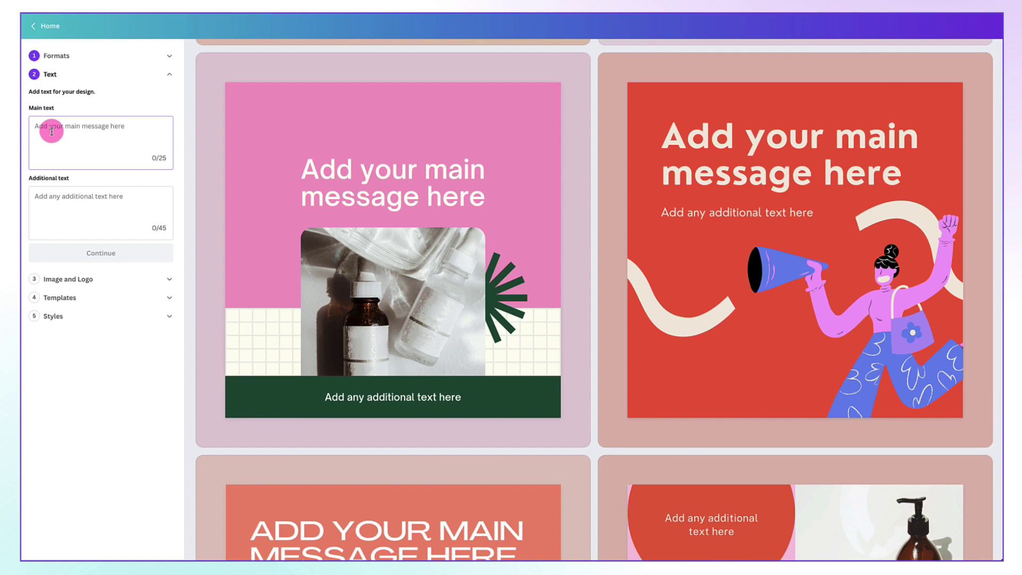
text(NEW! Canva Quick Create)
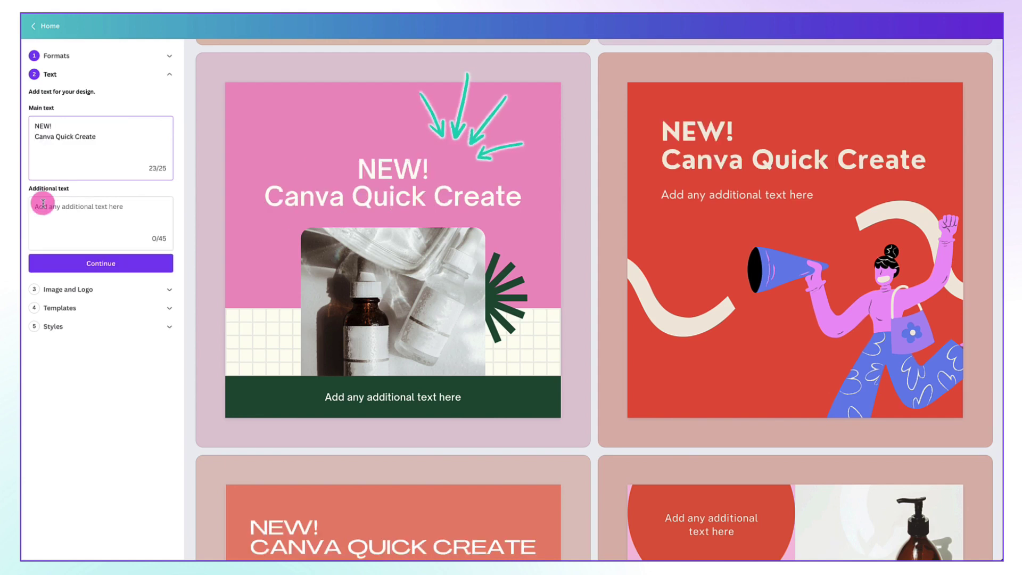
click(42, 207)
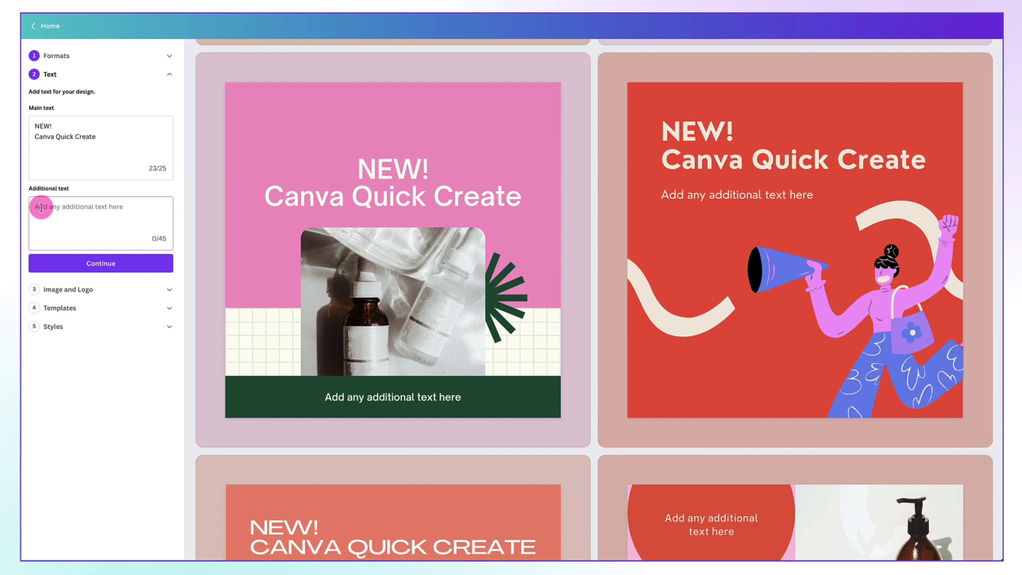
text(Design social media templates in seconds.)
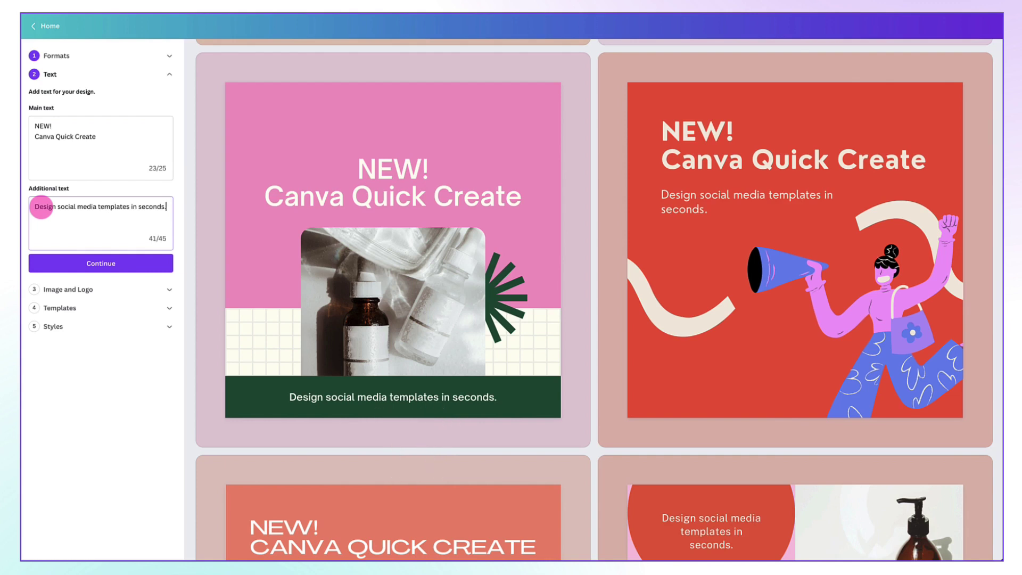
click(104, 265)
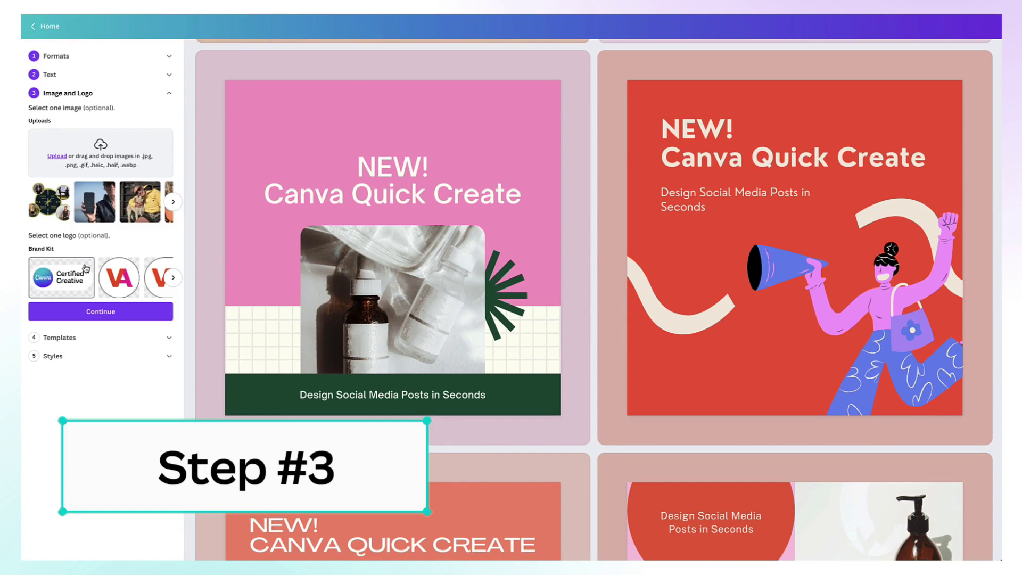
Step: Add the uploaded portrait photo and the VA Brand Kit logo to the designs
drag(85, 268, 241, 250)
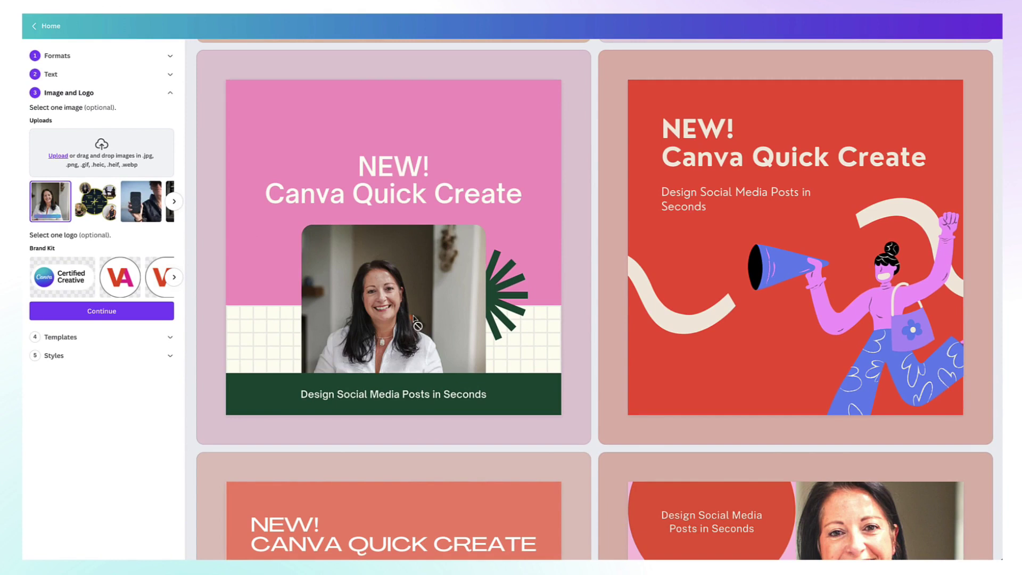
click(123, 281)
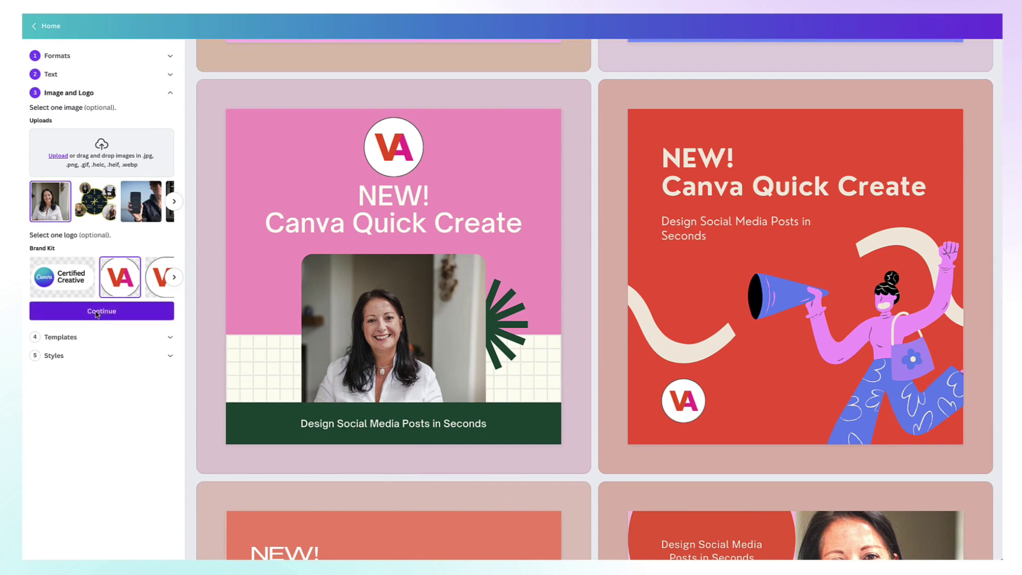
click(97, 312)
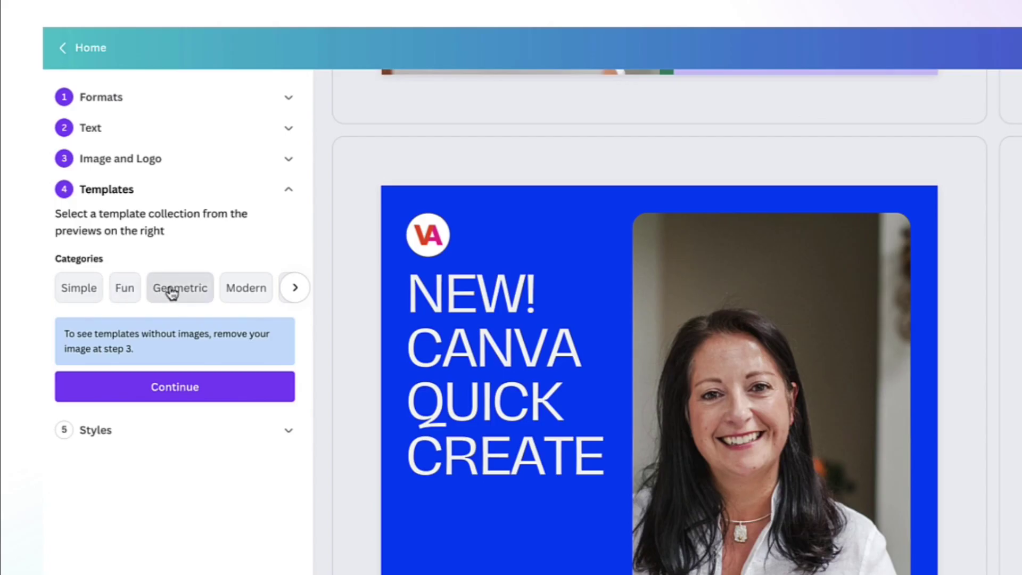
Step: Choose the peach round-photo template from the Organic category
click(294, 289)
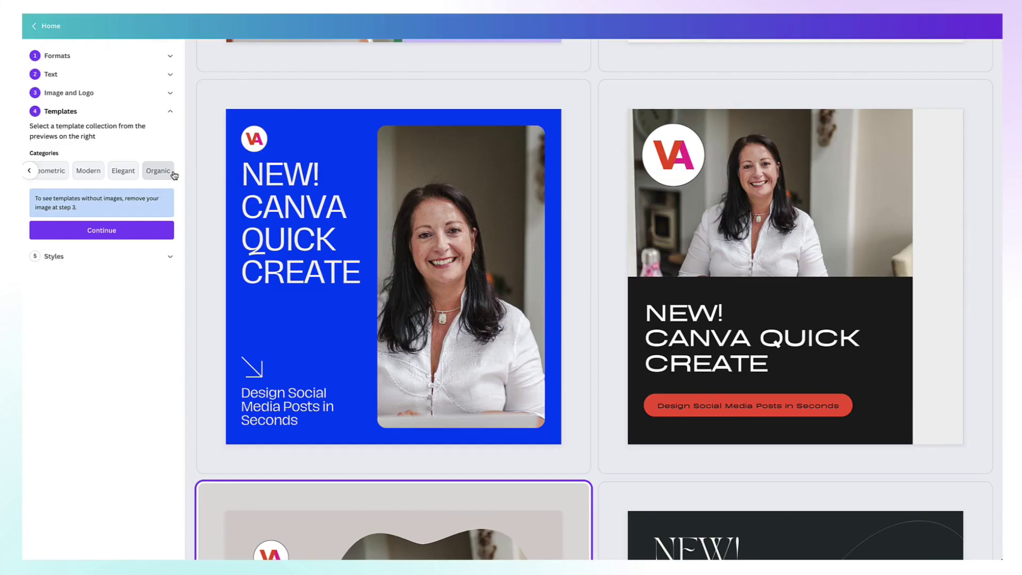
click(171, 172)
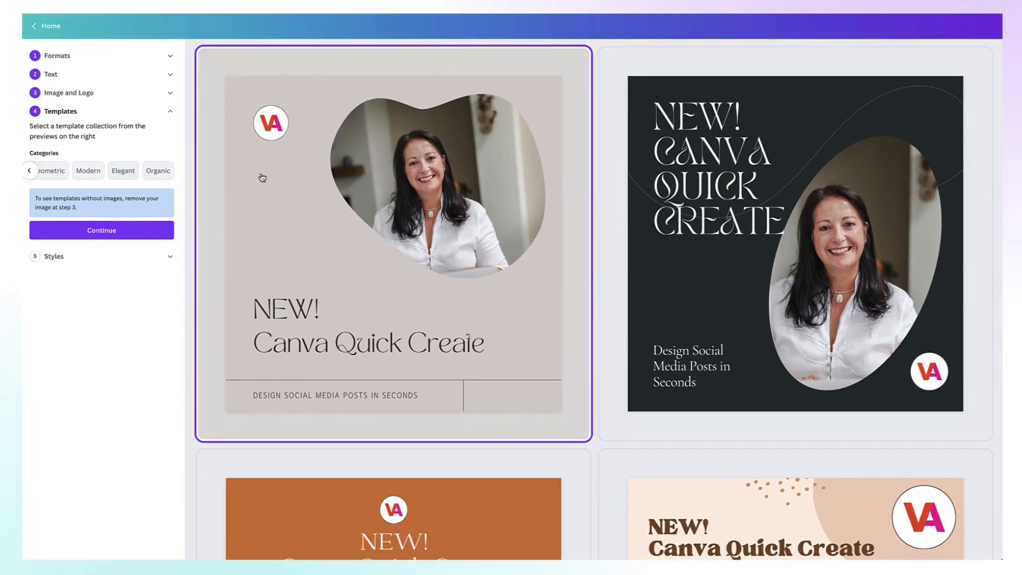
scroll(262, 177, down, 5)
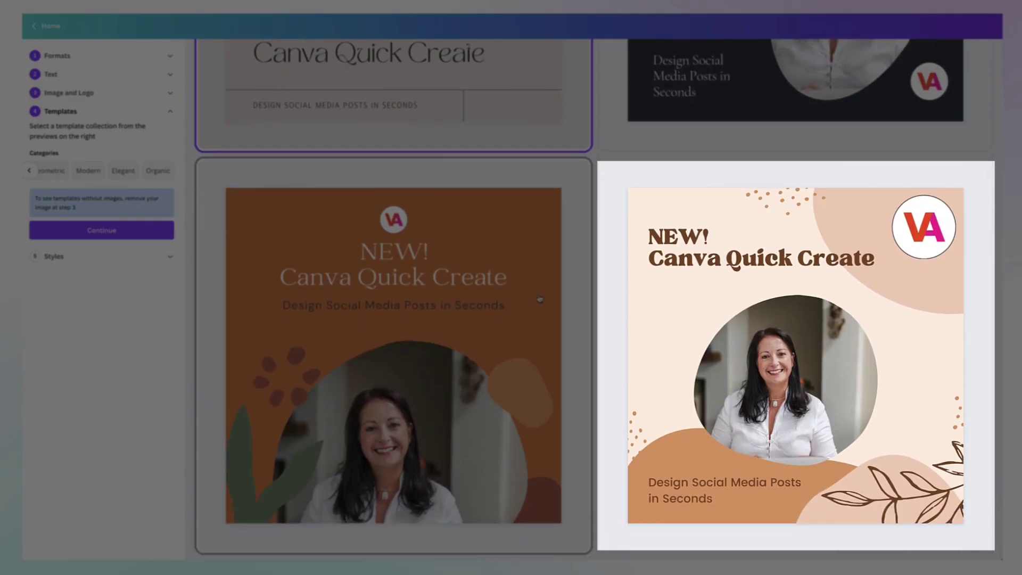
click(657, 315)
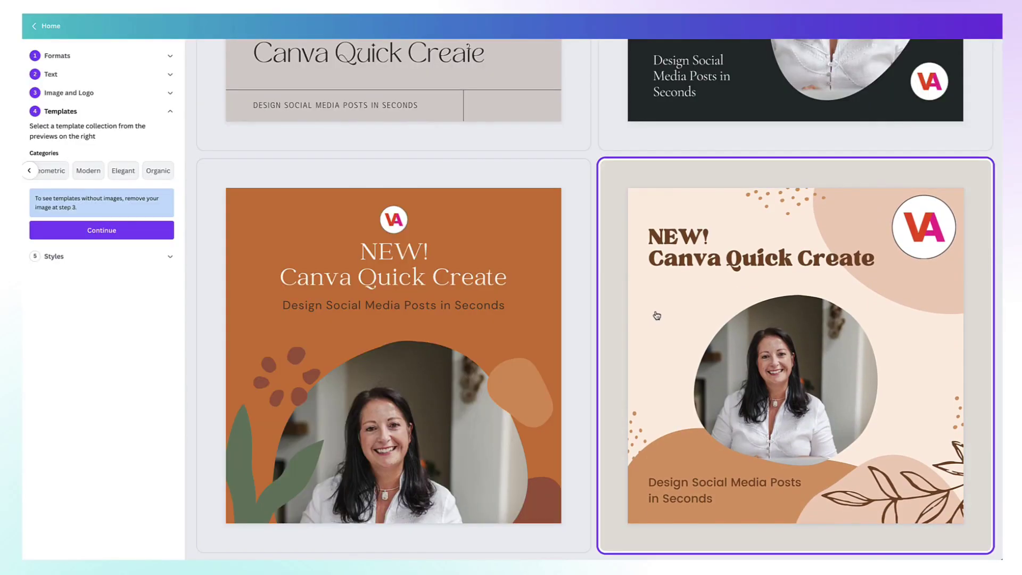
click(113, 235)
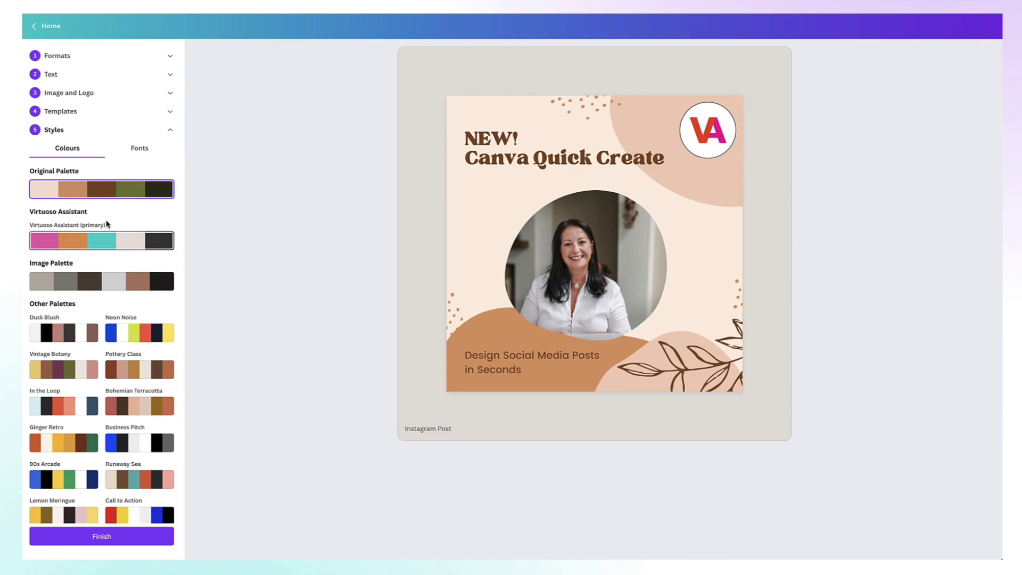
Step: Apply the Runaway Sea palette and shuffle it until the post is teal, pink and cream
click(138, 149)
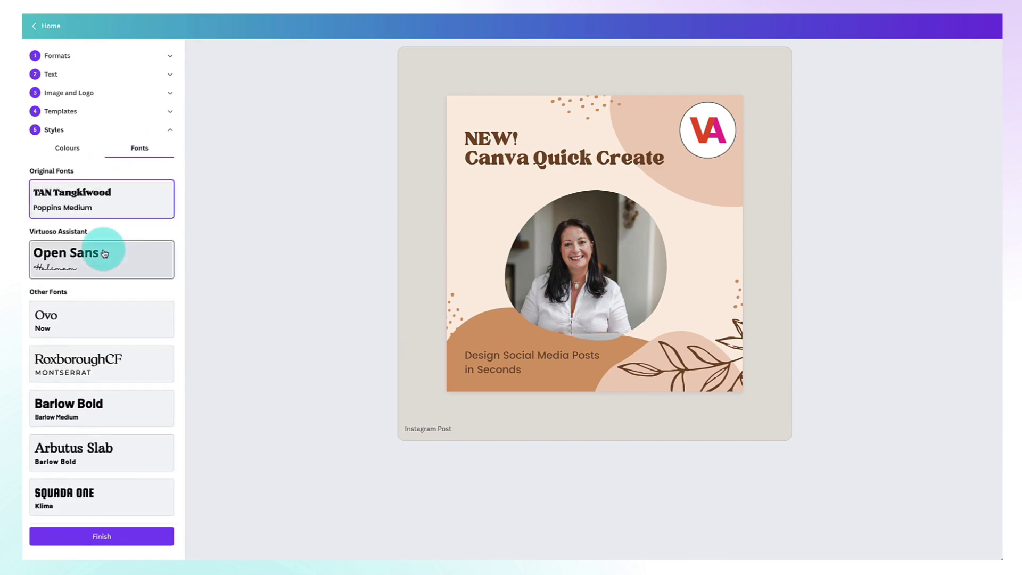
click(68, 147)
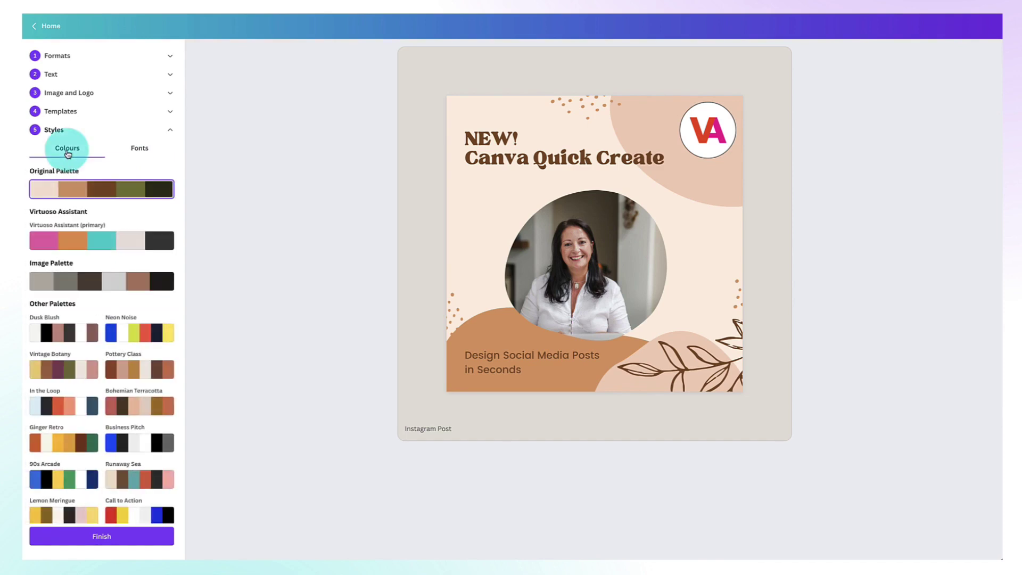
click(77, 193)
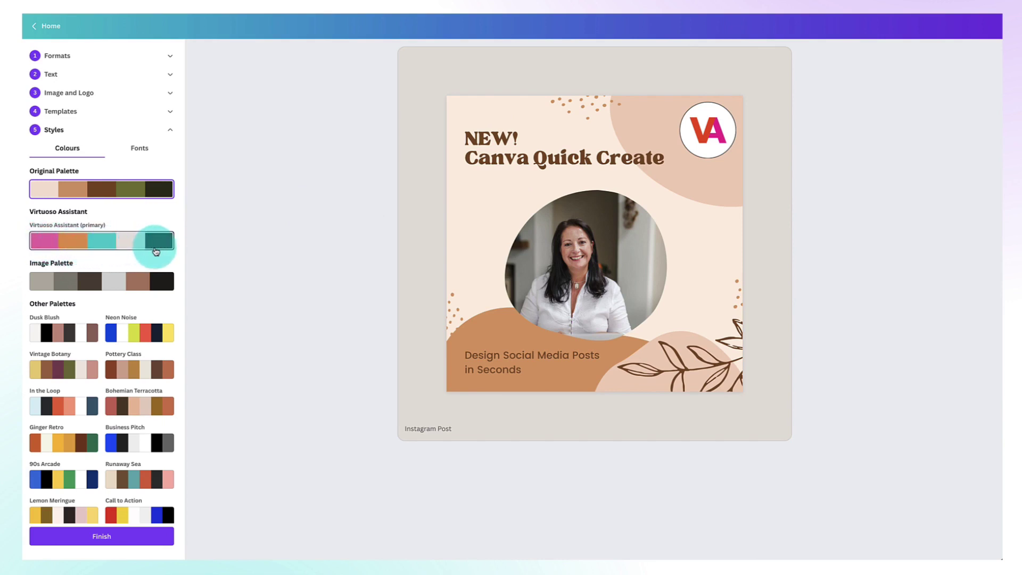
scroll(156, 251, down, 3)
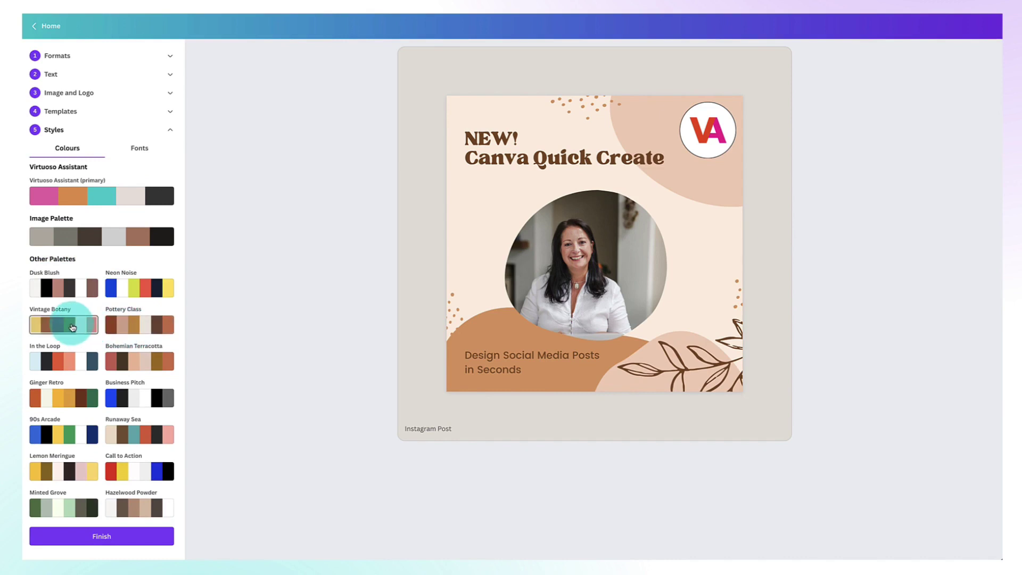
click(72, 327)
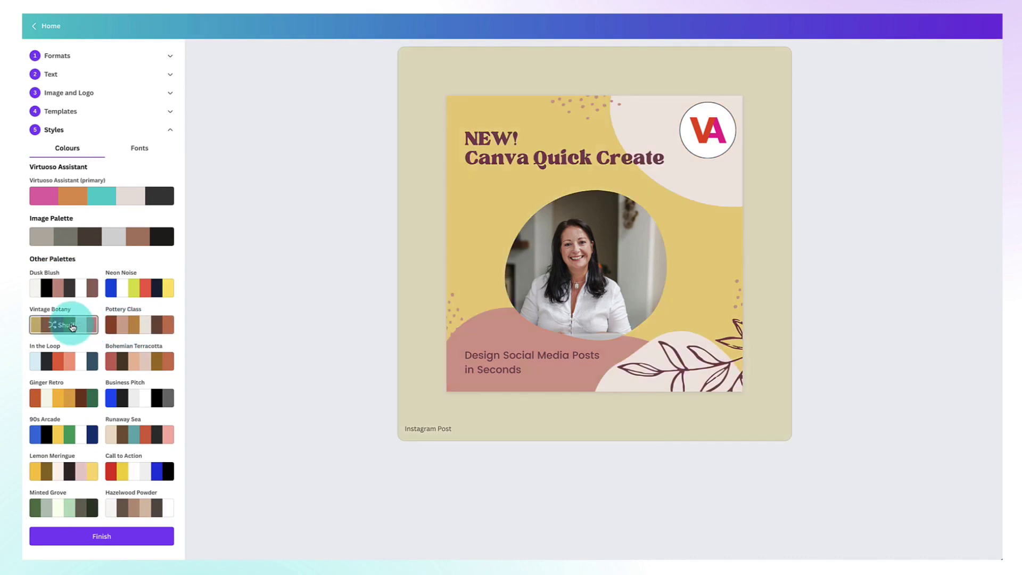
click(125, 439)
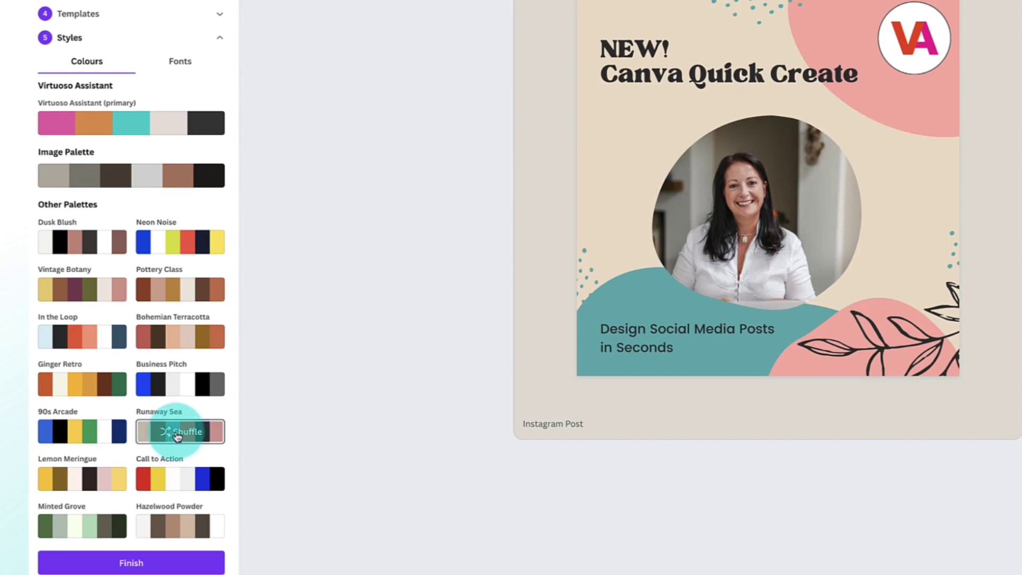
click(177, 435)
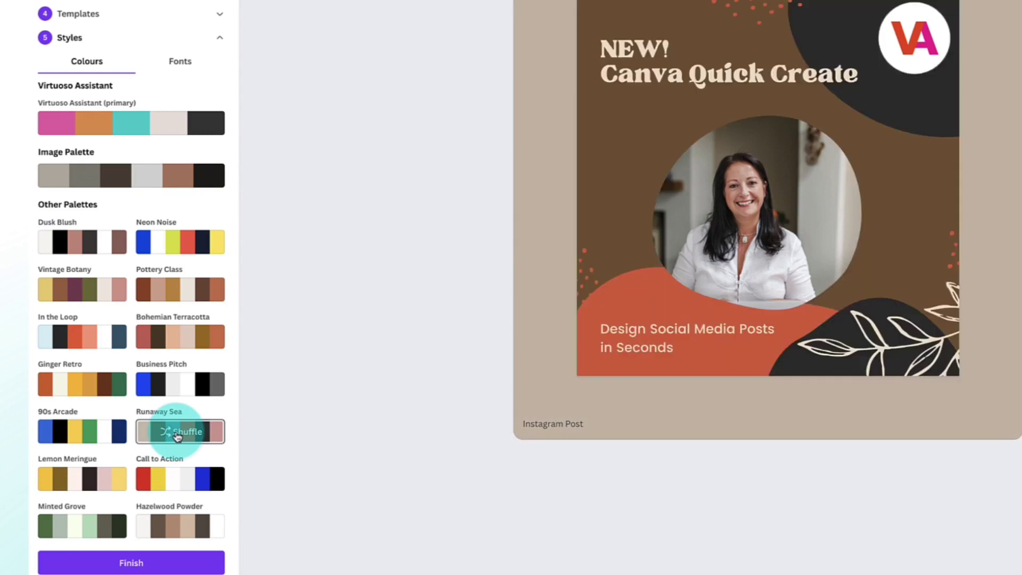
click(177, 435)
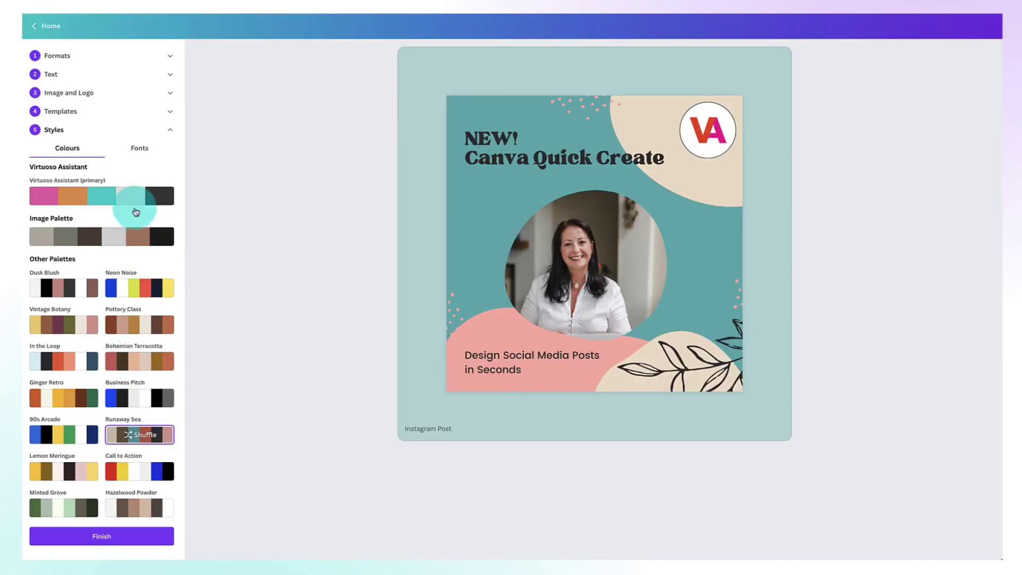
click(137, 148)
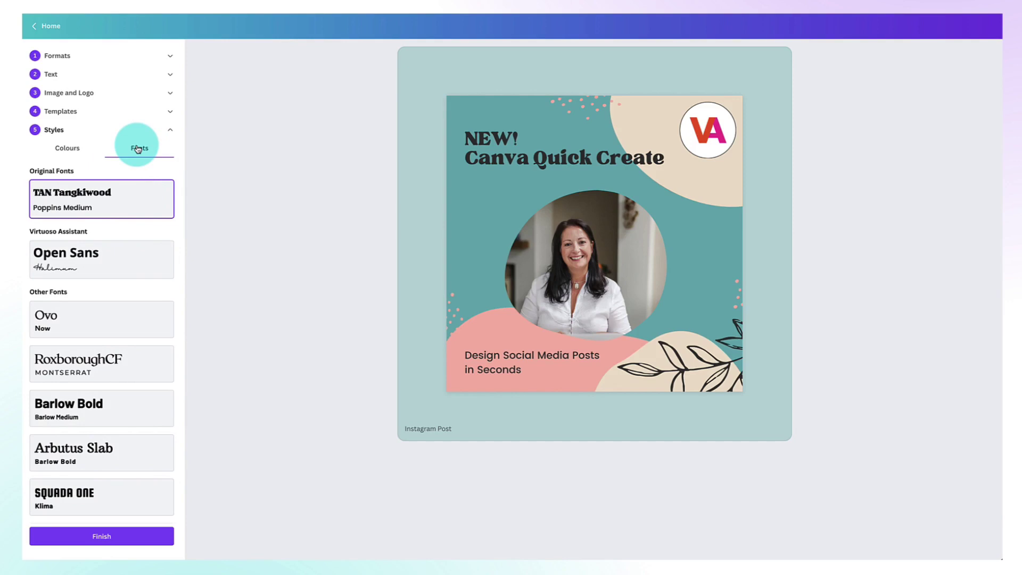
Step: Apply the Open Sans font pairing for a bold sans headline and script subline
click(35, 201)
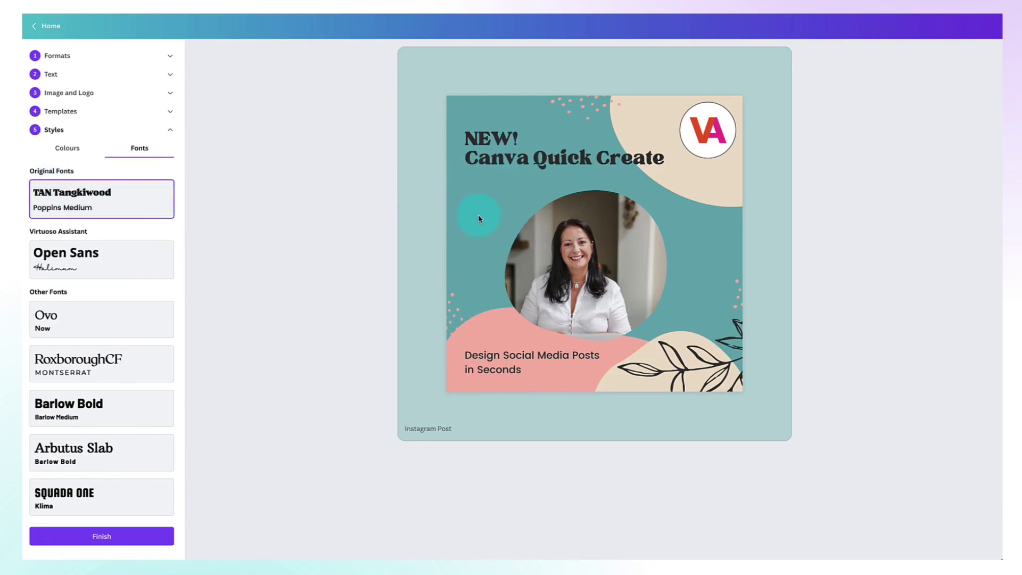
click(60, 258)
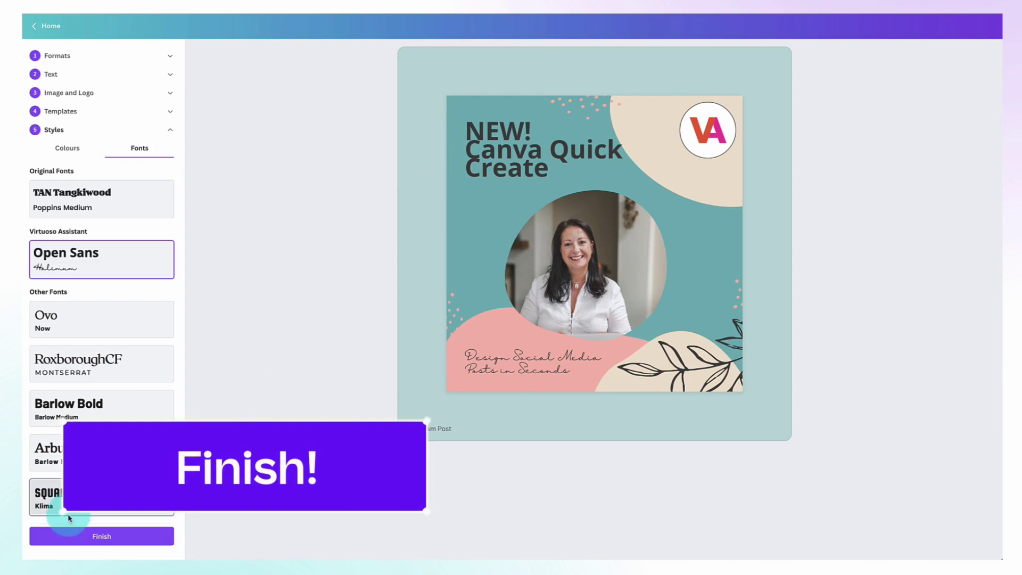
Step: Finish the design and open the saved Instagram post from its NEW! Canva Quick Create folder
click(103, 536)
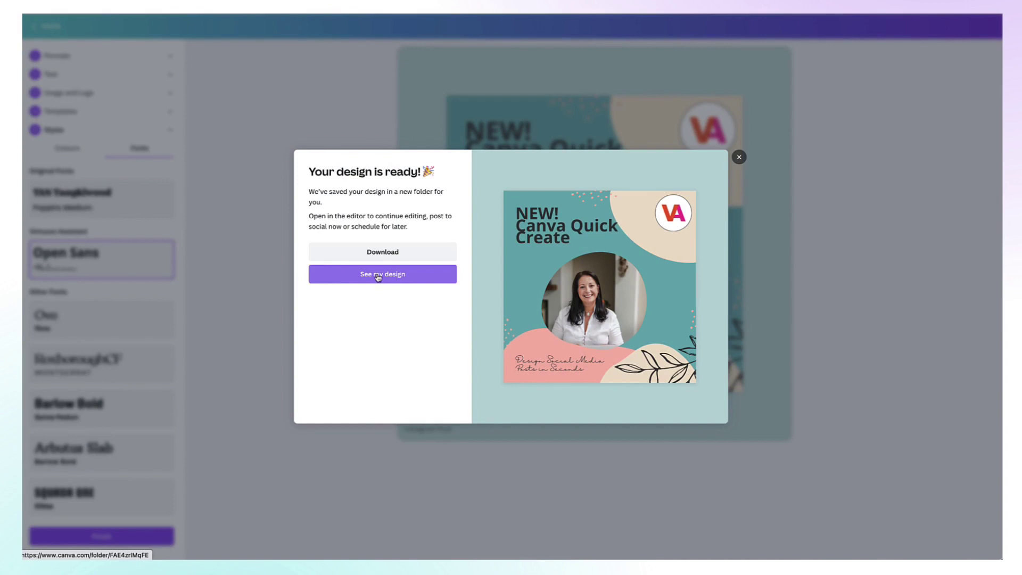
click(377, 276)
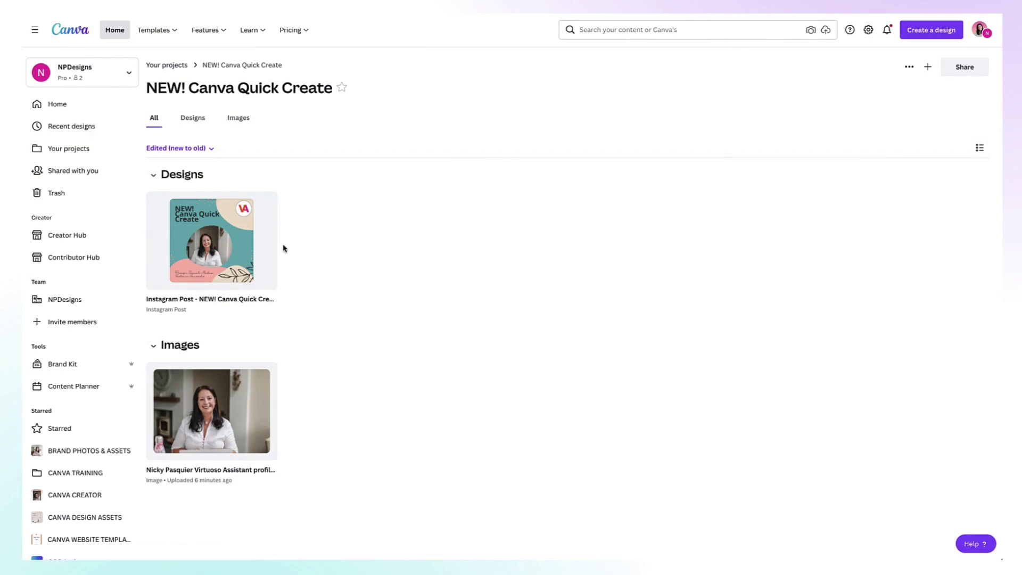
click(242, 244)
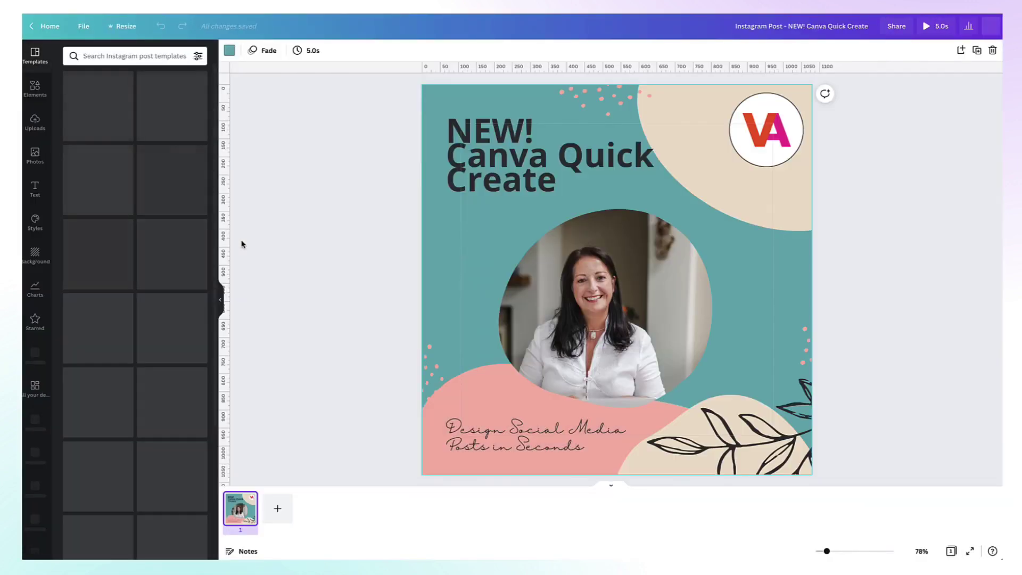
Step: Increase the headline's line spacing to 0.98
click(459, 171)
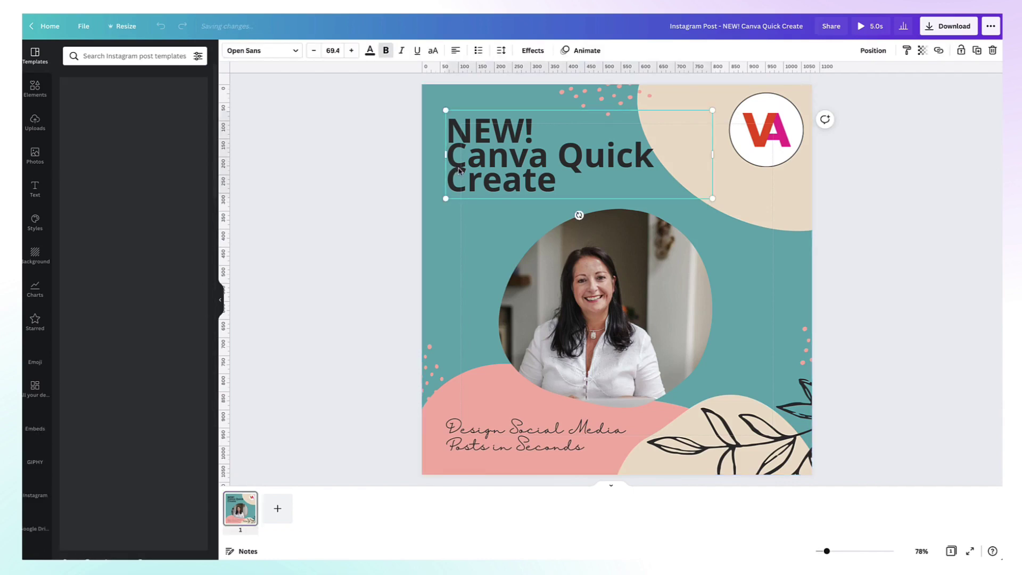
click(501, 50)
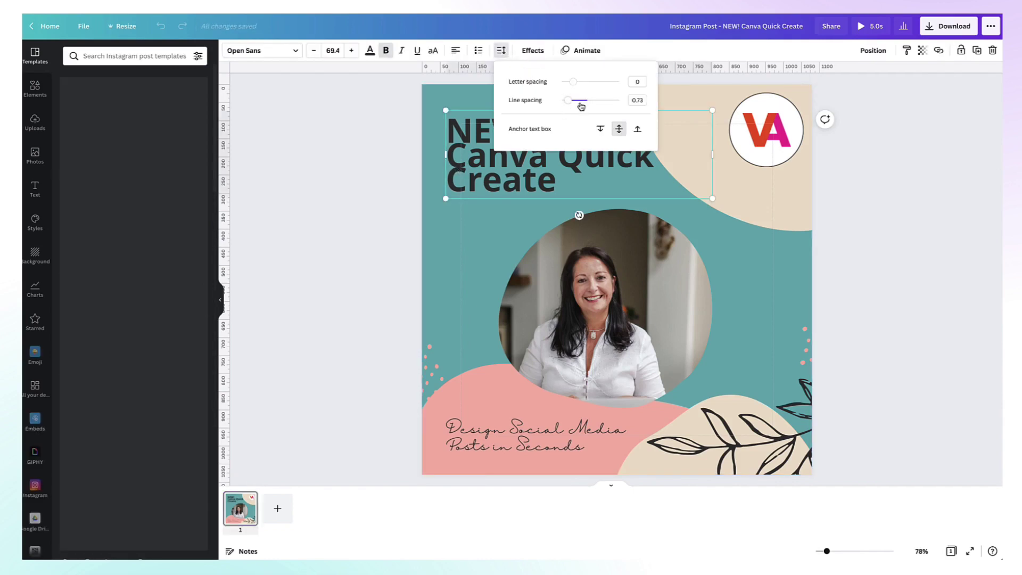
drag(568, 105, 574, 101)
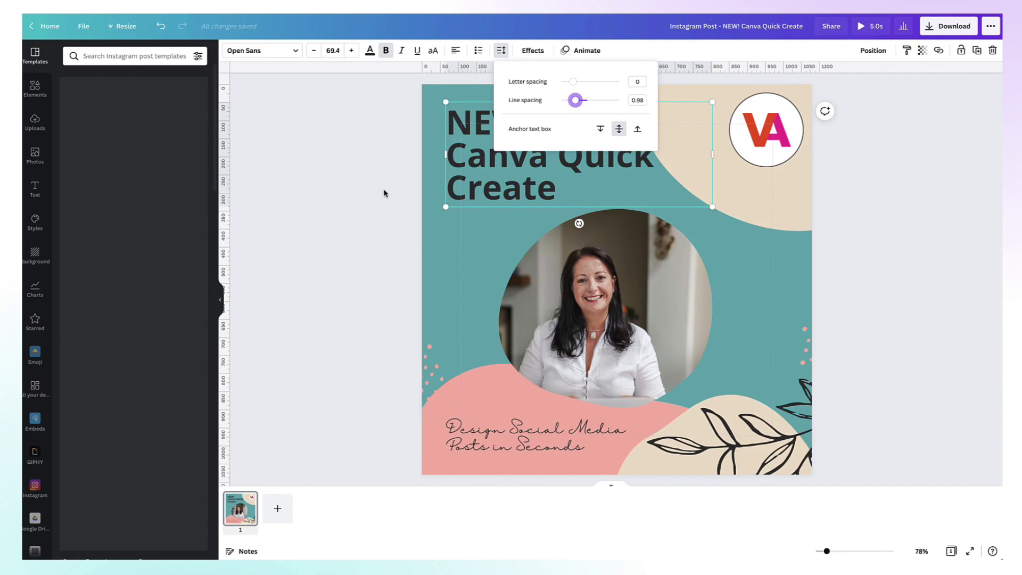
Step: Enlarge the 'Design Social Media Posts in Seconds' subtitle box and text
click(628, 423)
drag(628, 423, 663, 408)
click(919, 321)
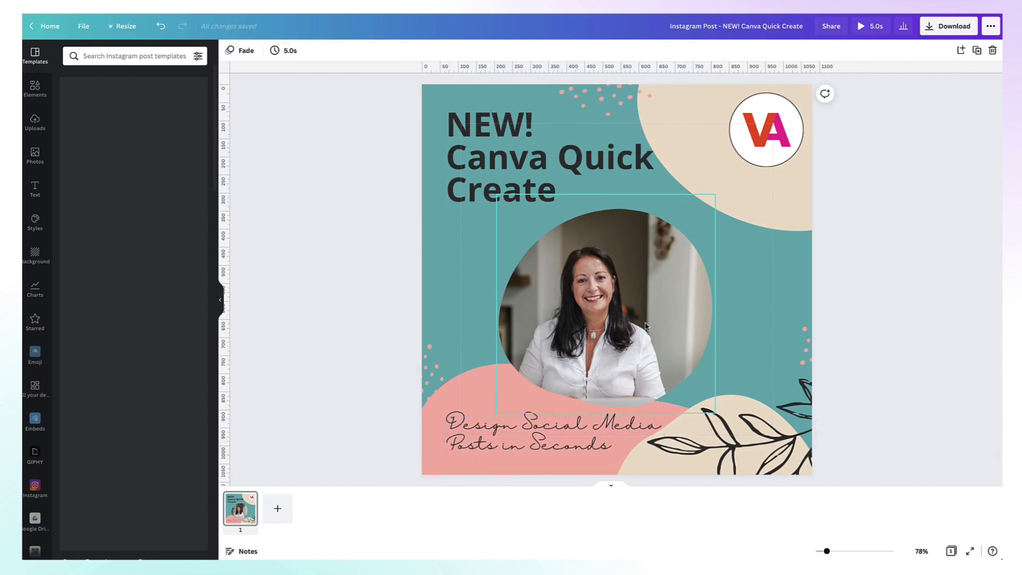
Step: Enlarge the portrait photo within its circle frame
double_click(645, 326)
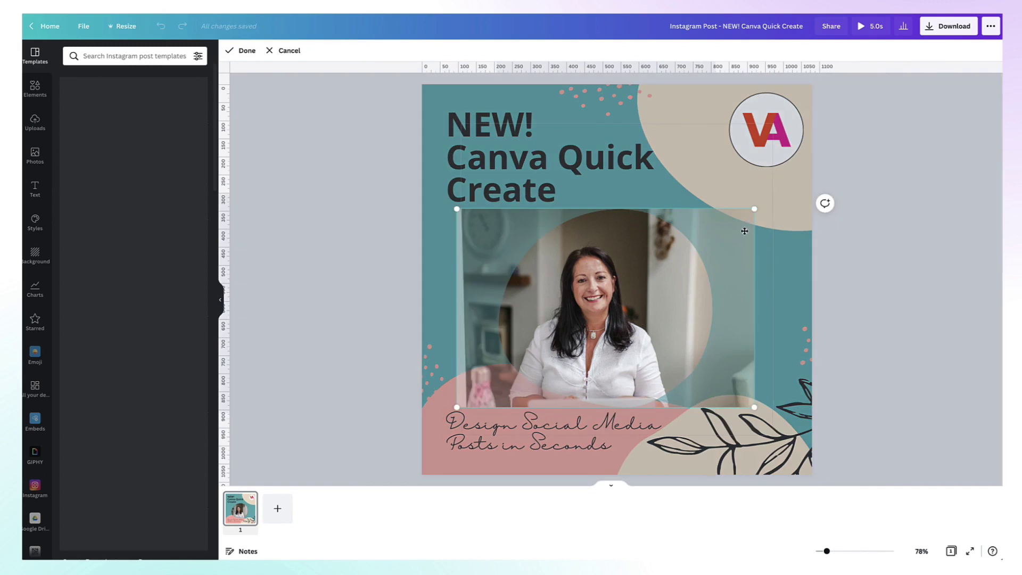
drag(754, 209, 801, 180)
click(826, 331)
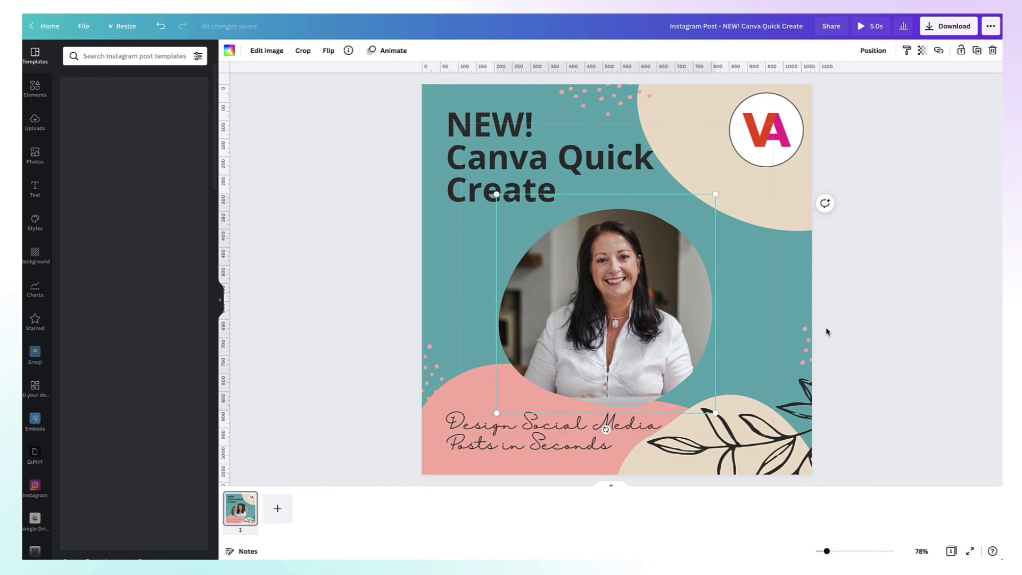
click(758, 157)
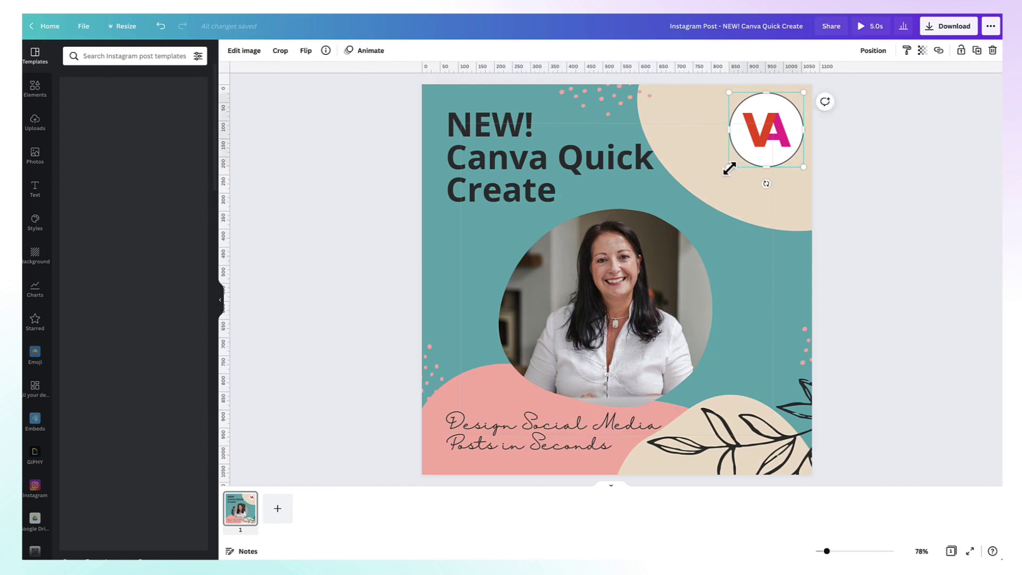